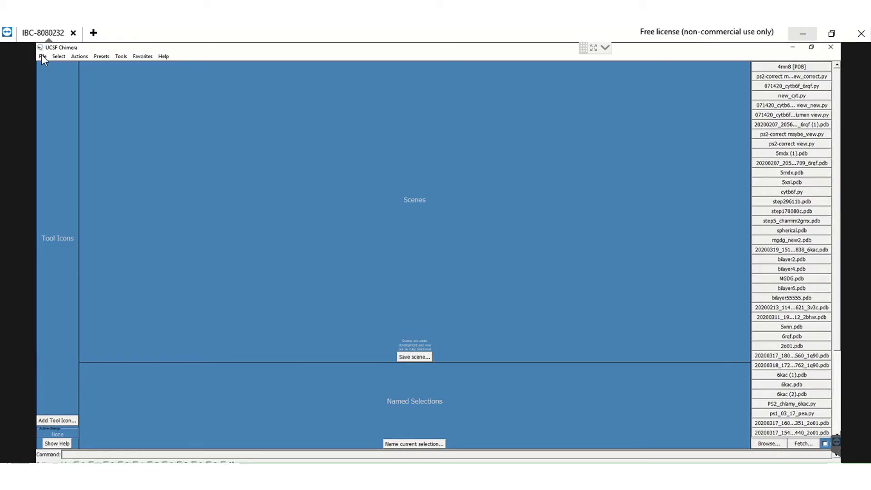
- Fetch PDB entry 4mn8 by ID so it loads as a ribbon structure
left_click(42, 59)
left_click(59, 79)
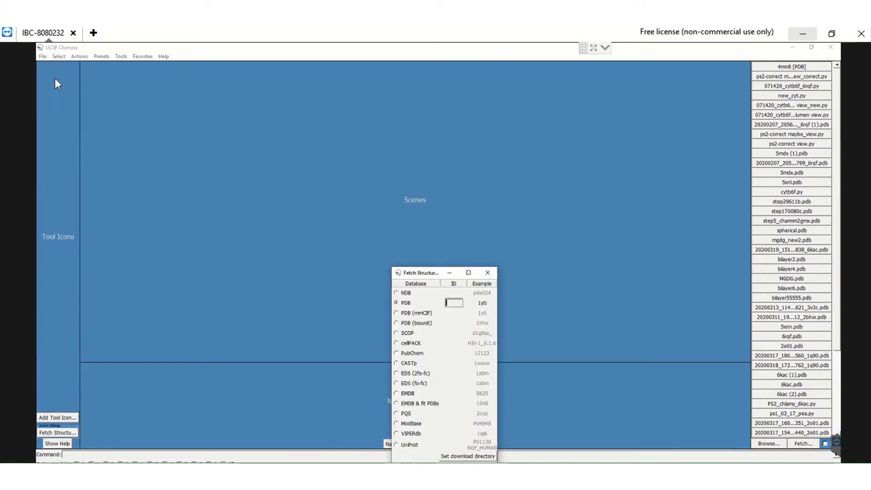
type("4mn8")
key("Return")
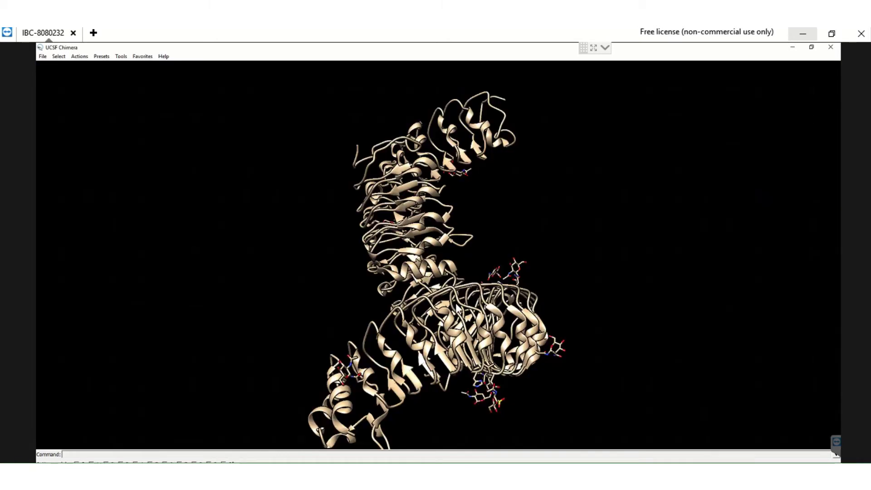
- Zoom out and rotate the ribbon molecule to a new orientation
right_click_drag(459, 308, 409, 357)
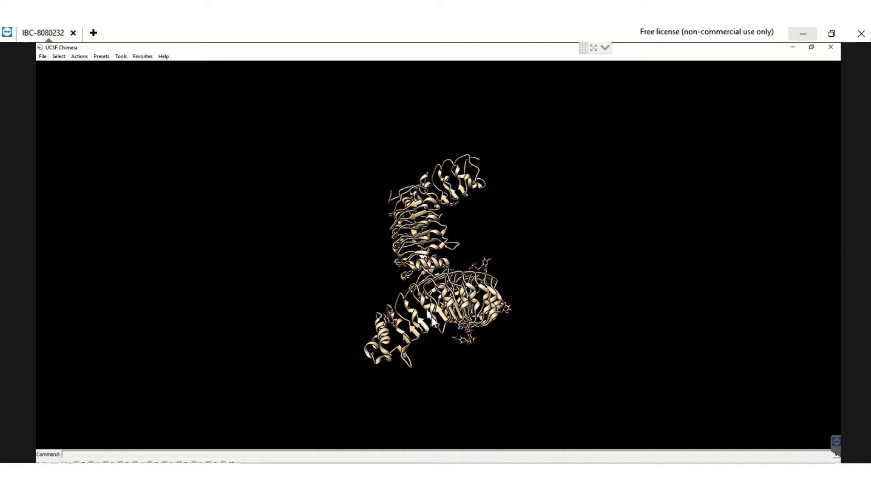
scroll(435, 320, "up", 3)
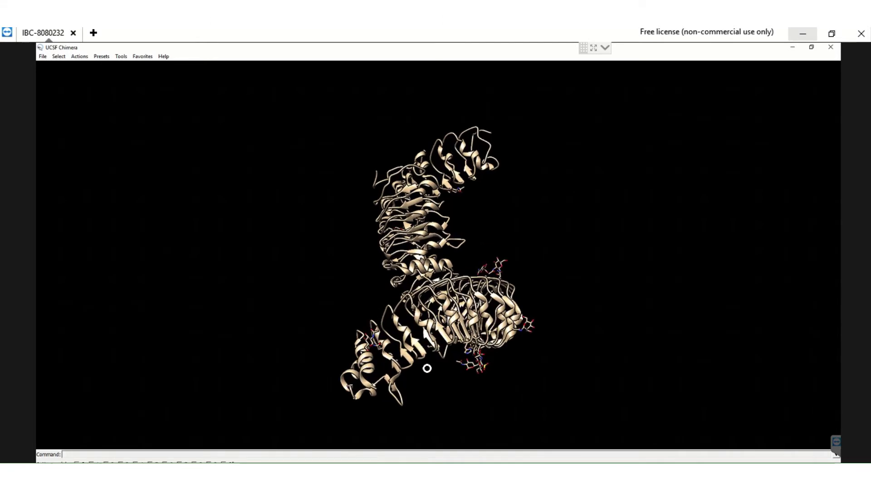
left_click_drag(424, 366, 463, 187)
left_click_drag(398, 172, 437, 154)
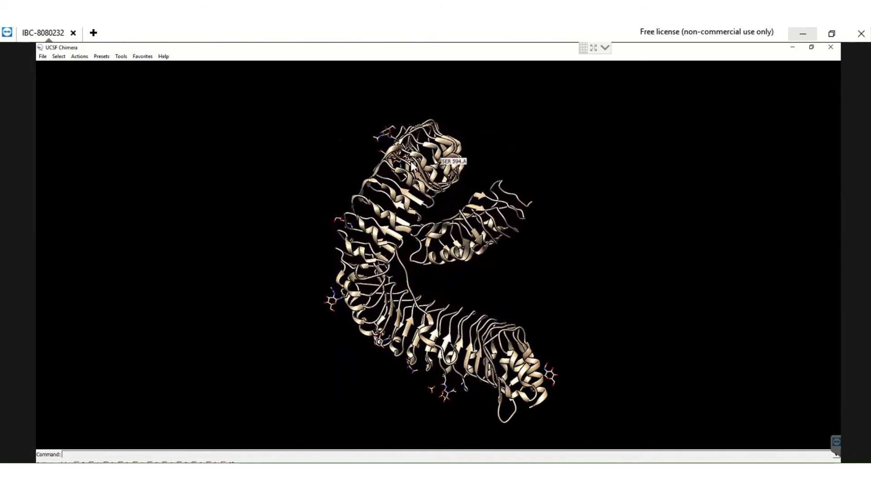
- Run 'background solid white' in the command line to whiten the viewer background
left_click(121, 56)
mouse_move(138, 71)
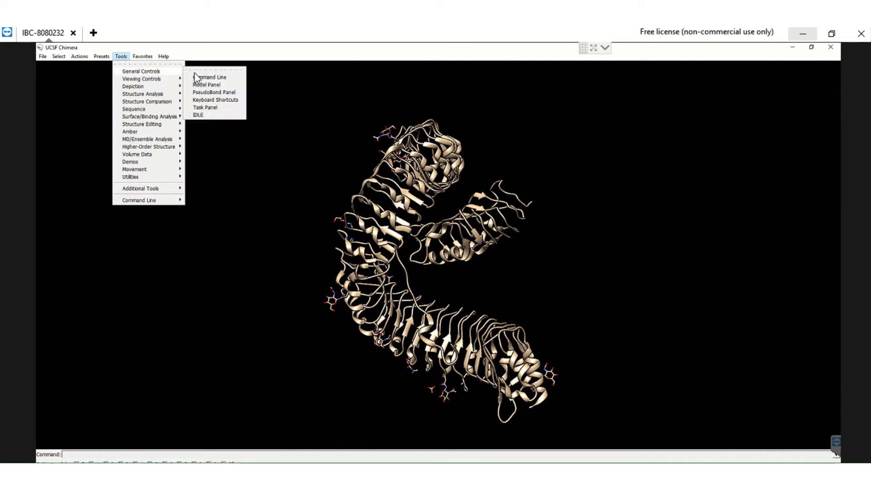
left_click(207, 81)
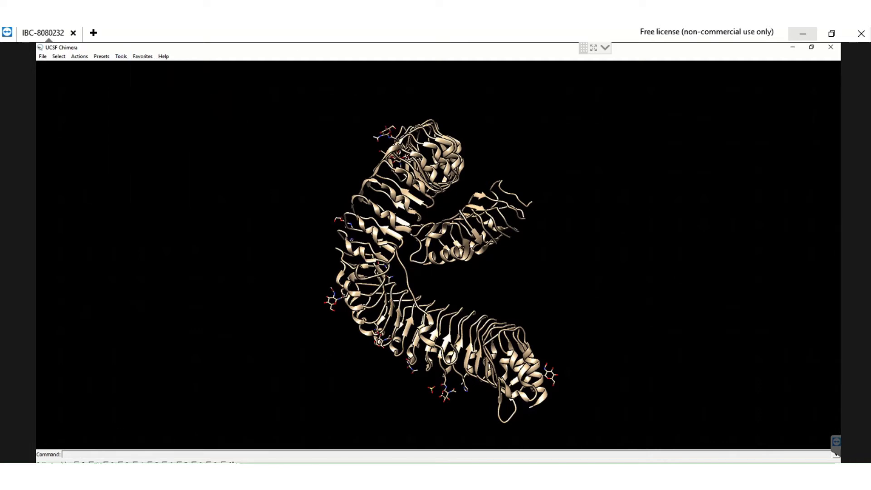
left_click(77, 455)
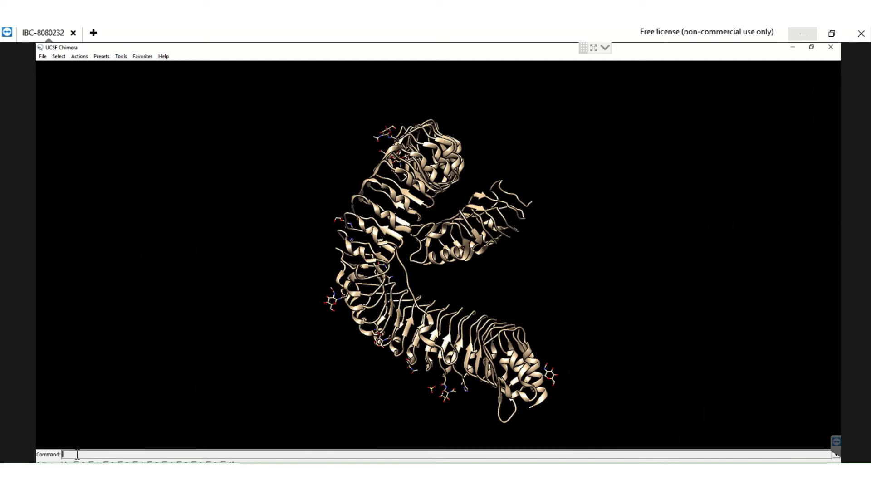
type("background solid white")
key("Return")
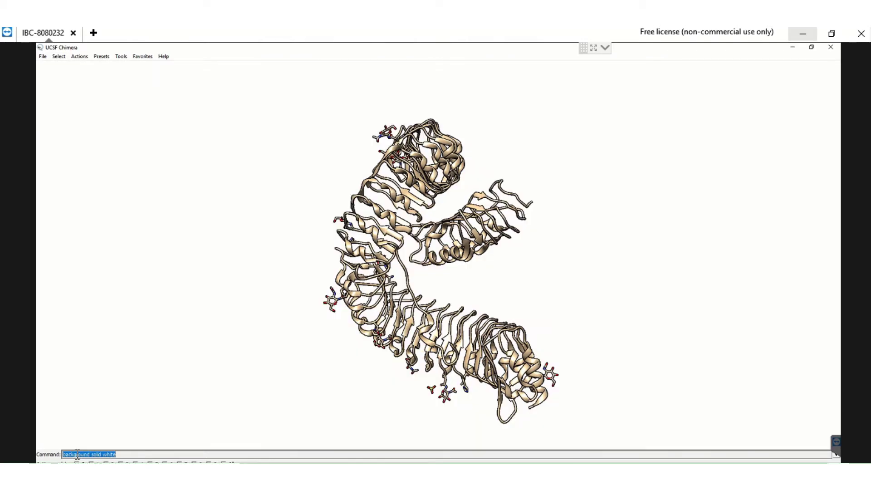
- Clear the previous command text from the command line
left_click(124, 454)
left_click_drag(122, 454, 55, 454)
key("Delete")
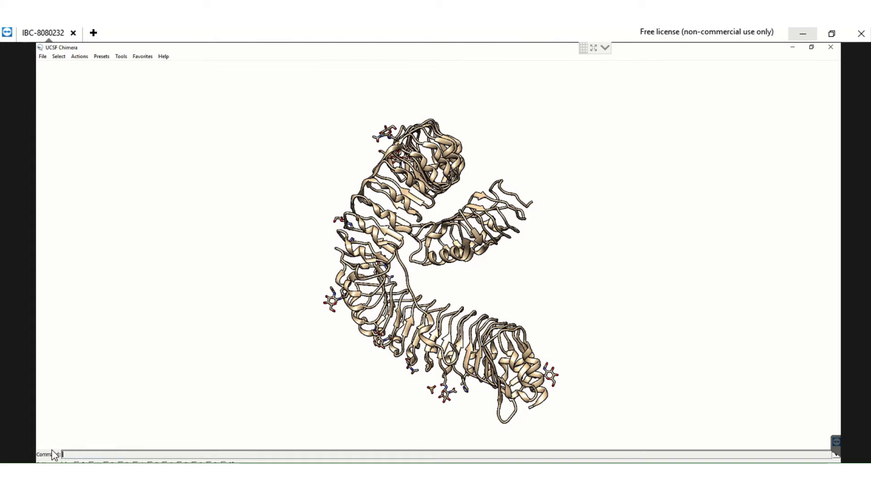
- Try Actions > Surface > show and dismiss the surface calculation error
left_click(79, 57)
mouse_move(97, 88)
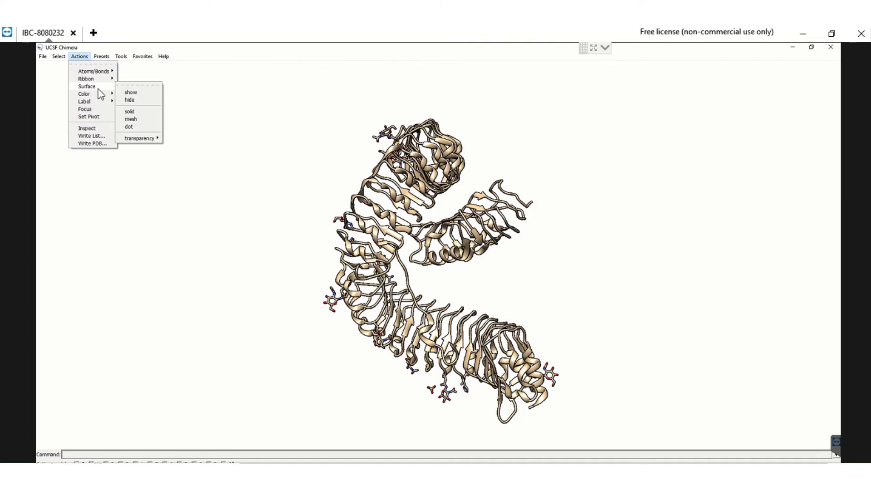
left_click(136, 93)
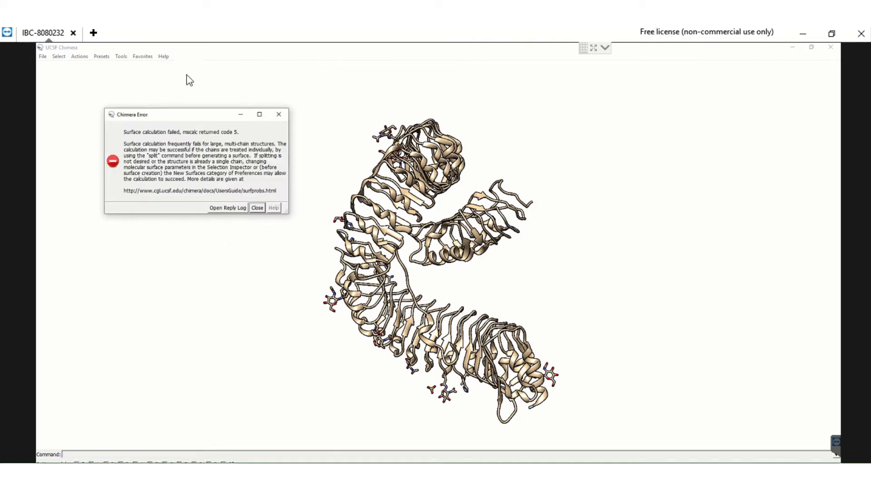
left_click(281, 114)
- Run the 'split' command to separate the structure into its chains
left_click(91, 453)
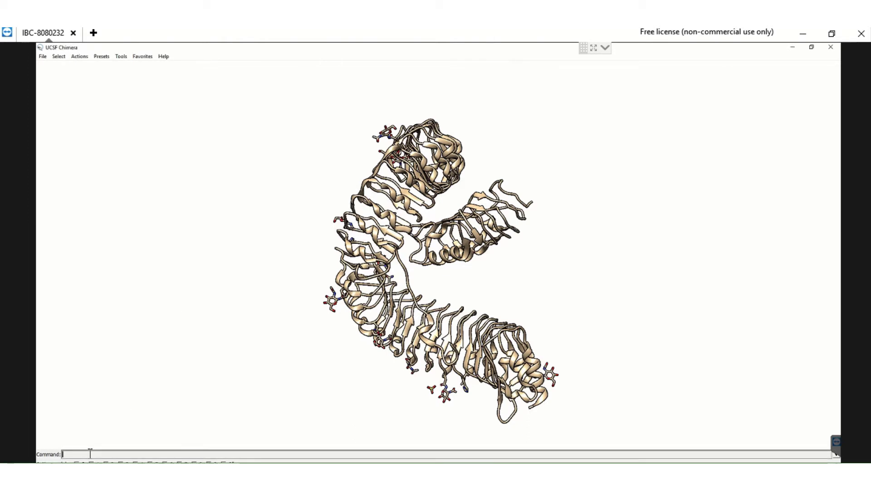
type("split")
key("Return")
- Show the split protein as a tan molecular surface via Actions > Surface > show
left_click(81, 58)
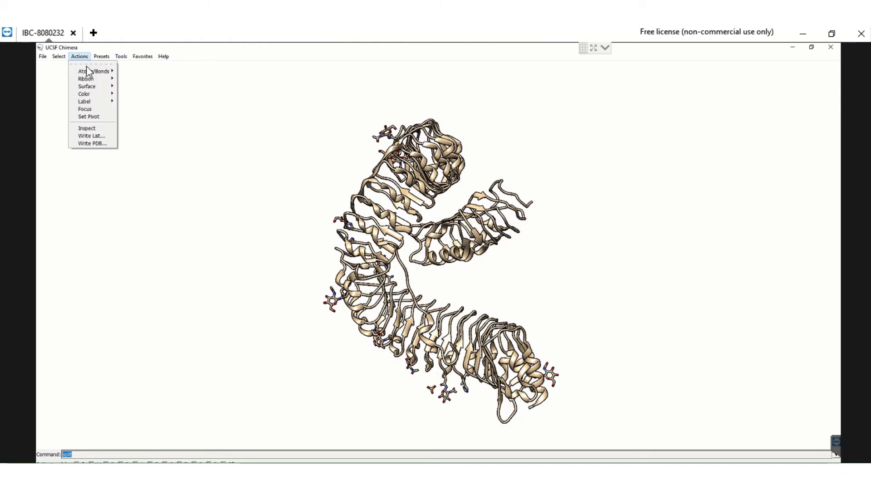
mouse_move(92, 88)
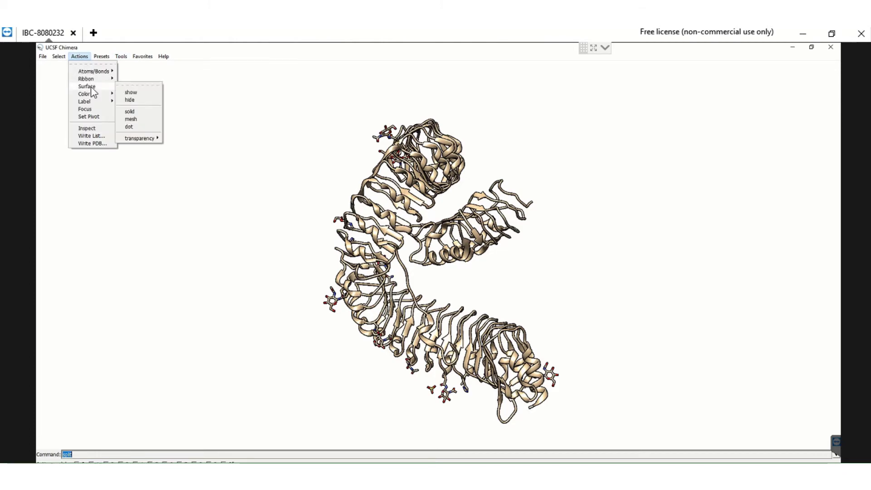
left_click(129, 94)
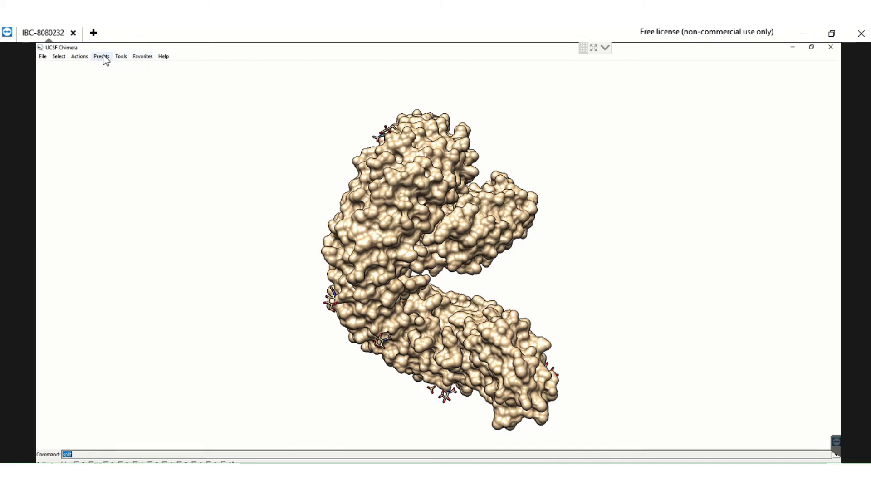
- Turn on a 50 Å scale bar in the Scale Bar tool and close its settings
left_click(120, 58)
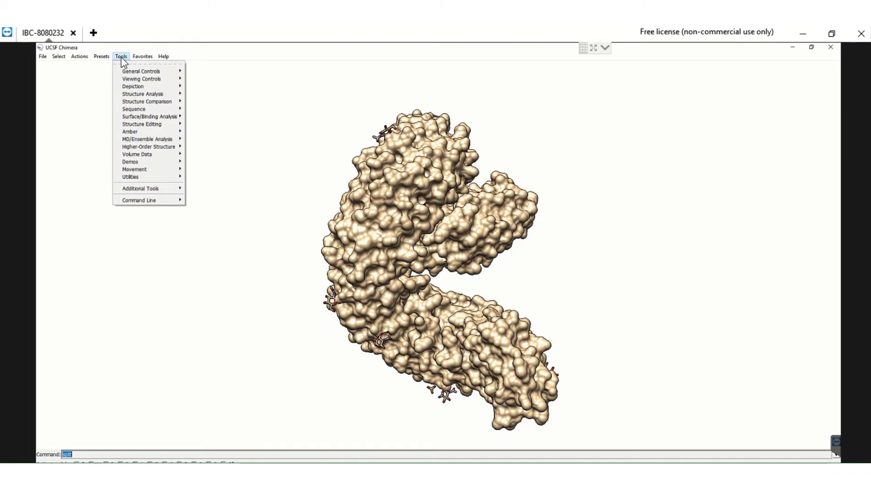
mouse_move(154, 148)
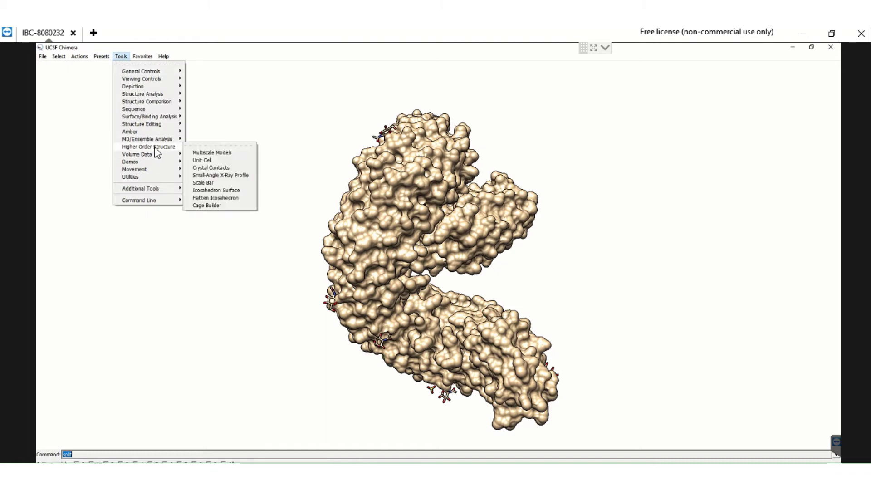
left_click(213, 183)
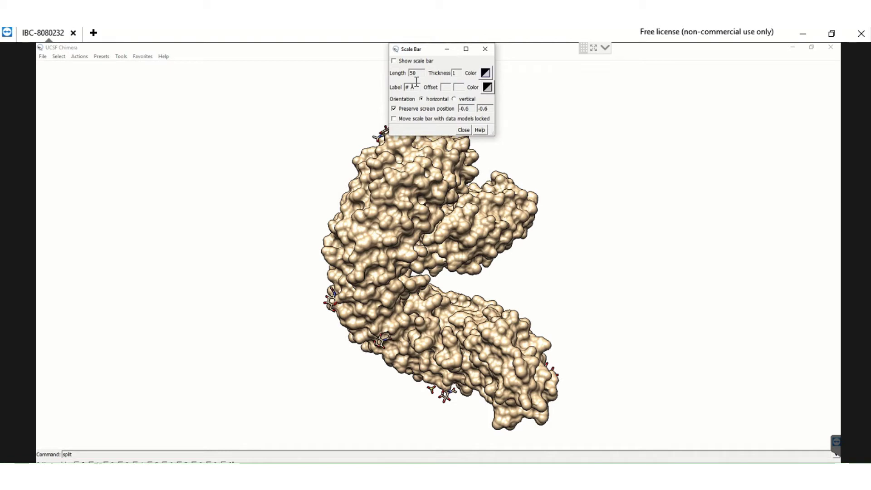
left_click(394, 61)
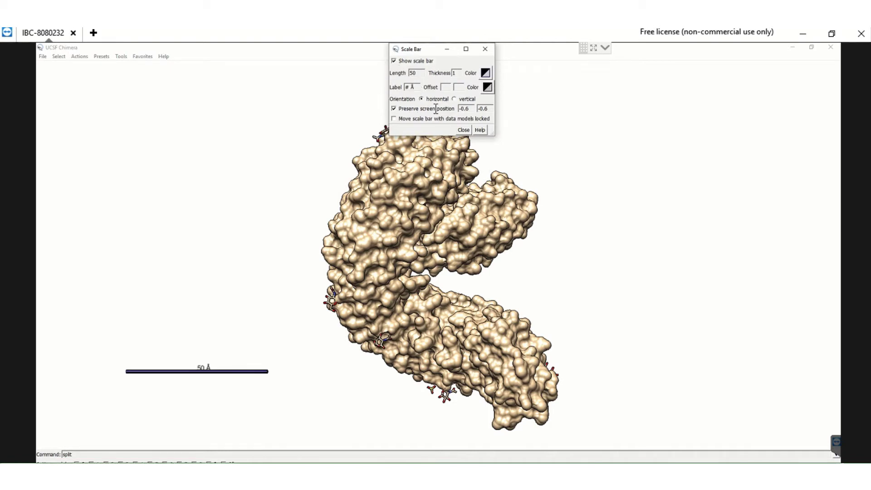
left_click(463, 130)
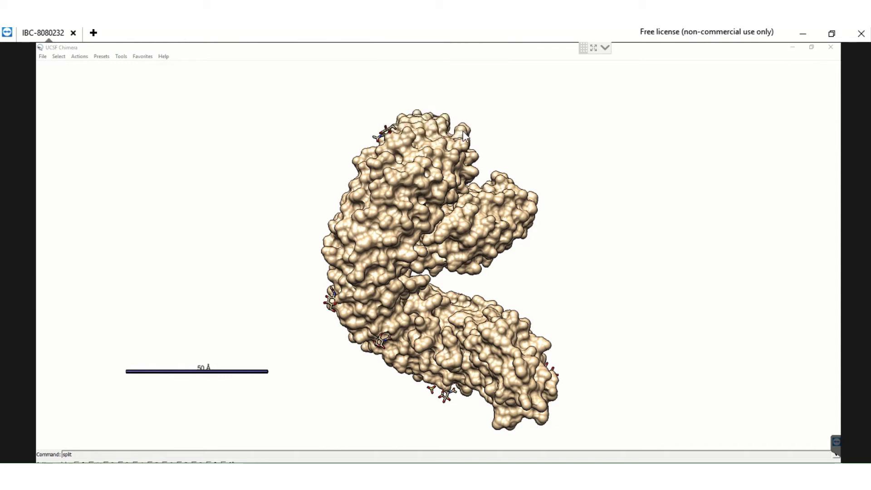
- Apply the Publication 1 display preset to the surface view
left_click(121, 57)
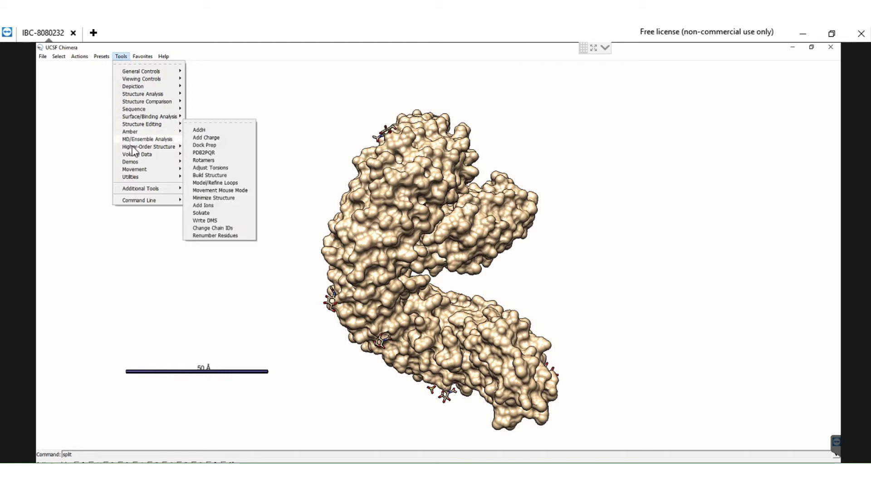
mouse_move(162, 147)
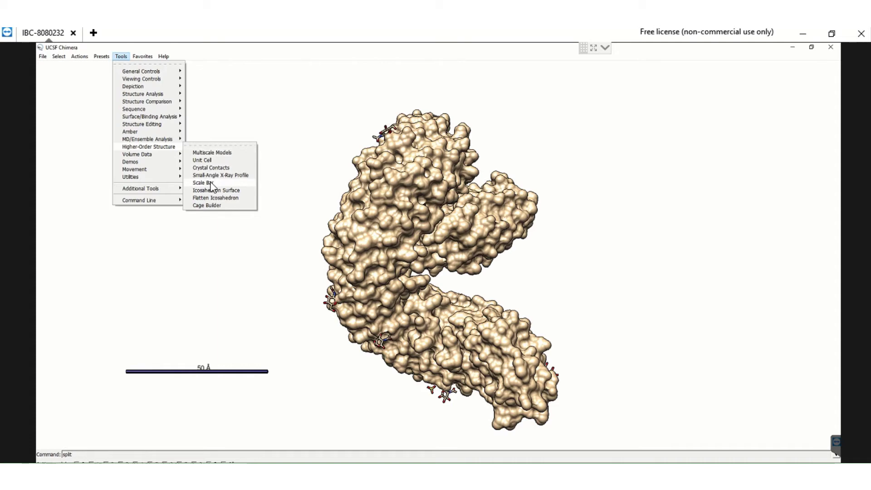
left_click(101, 57)
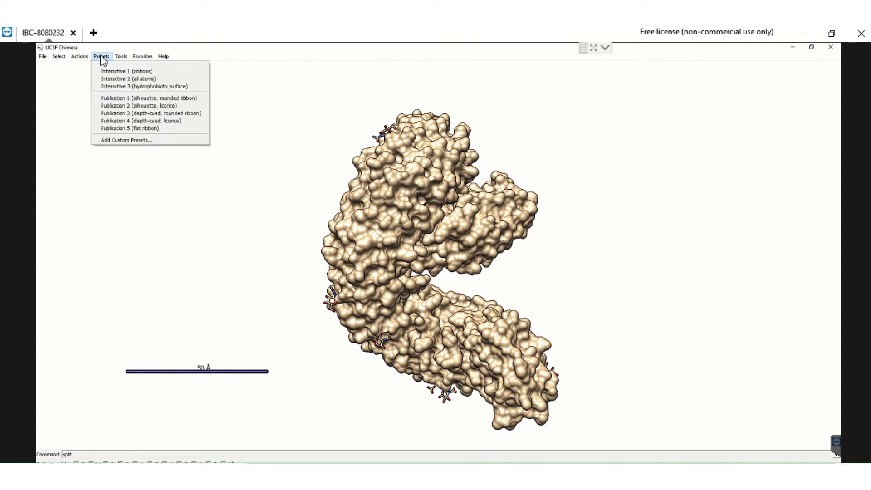
left_click(125, 99)
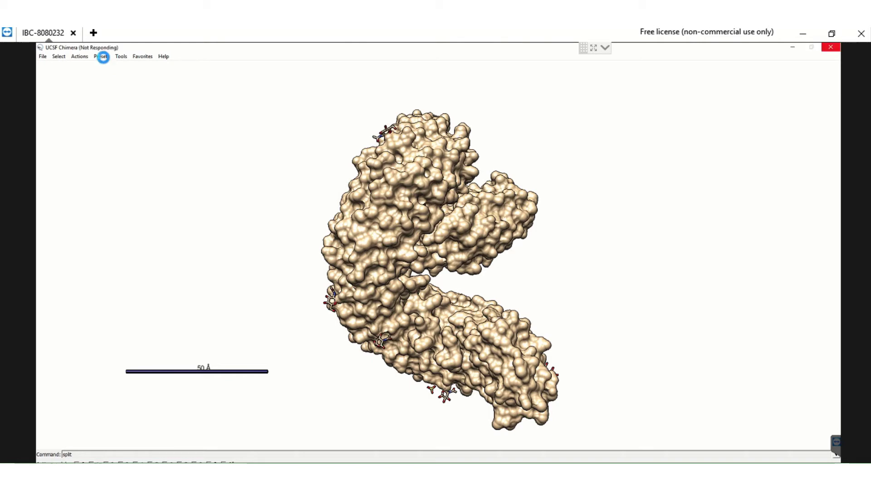
- Try the Publication 3 depth-cued preset, then return to Publication 1
left_click(103, 56)
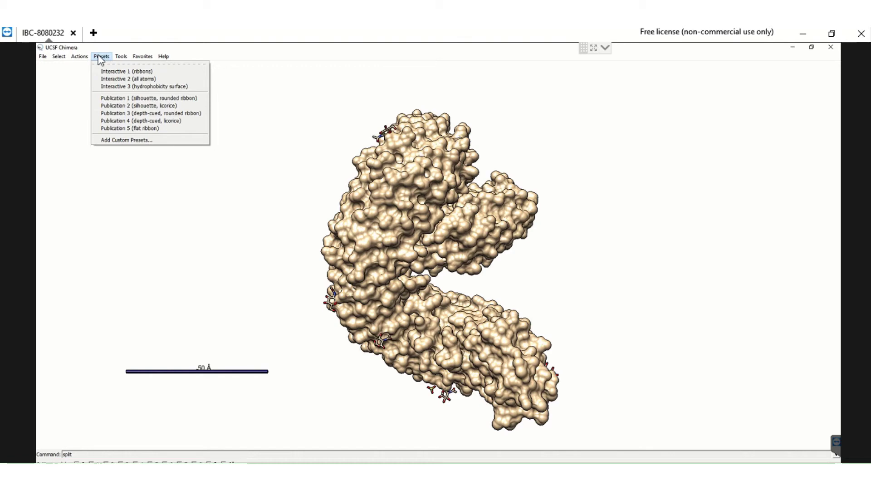
left_click(124, 115)
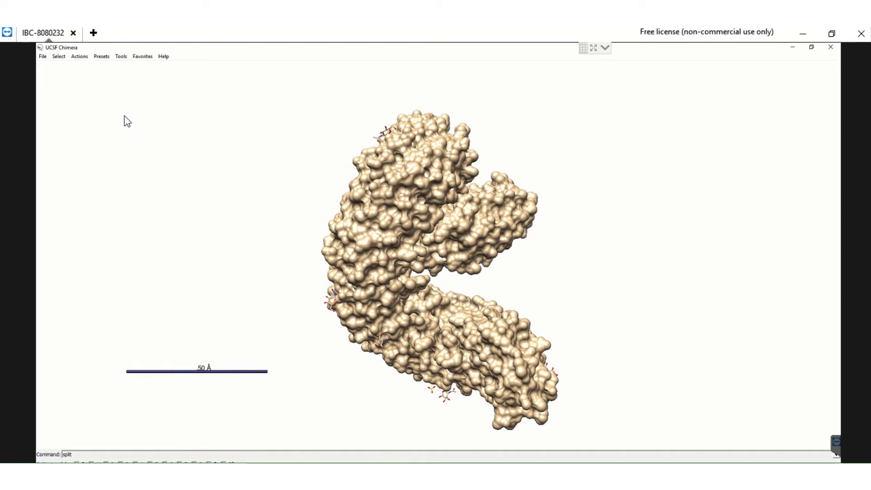
left_click(103, 57)
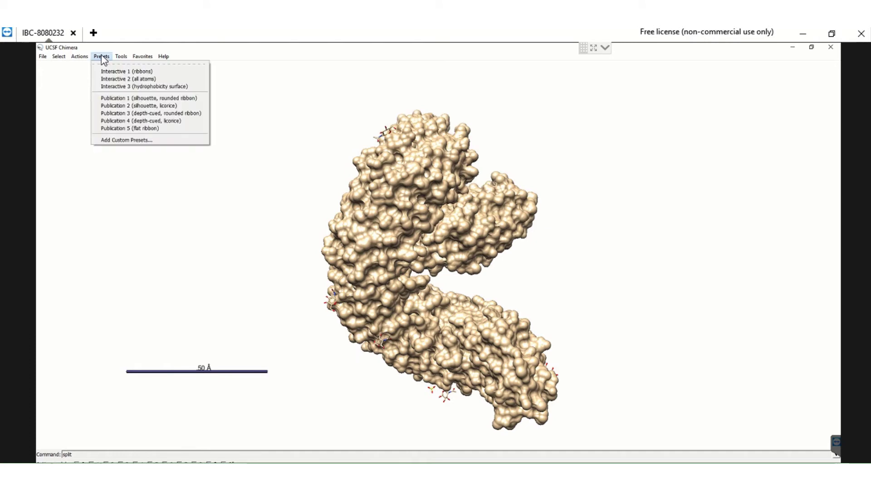
left_click(128, 99)
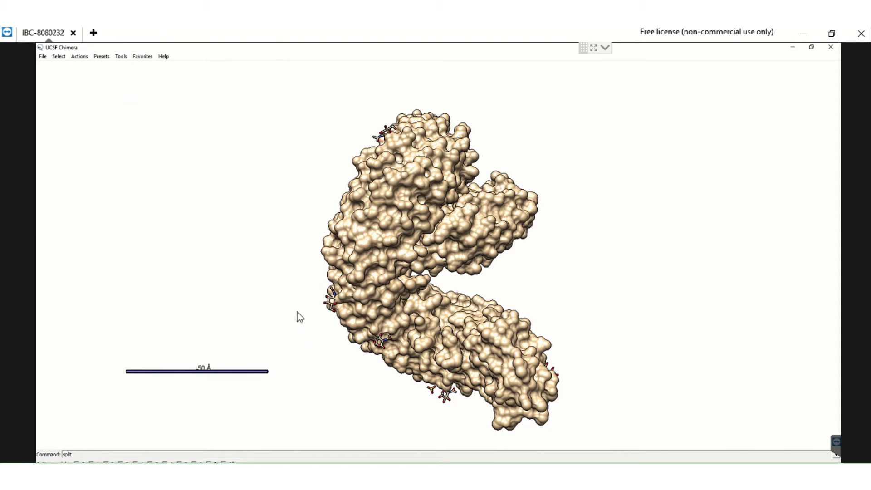
mouse_move(303, 34)
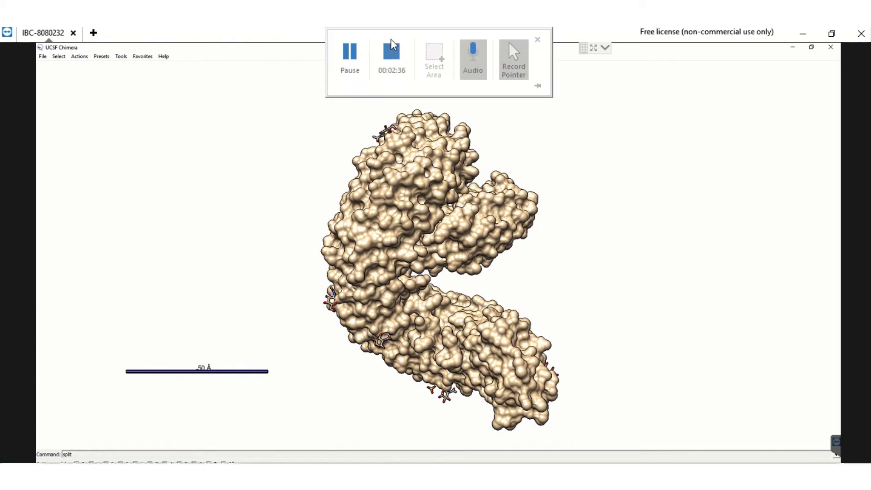